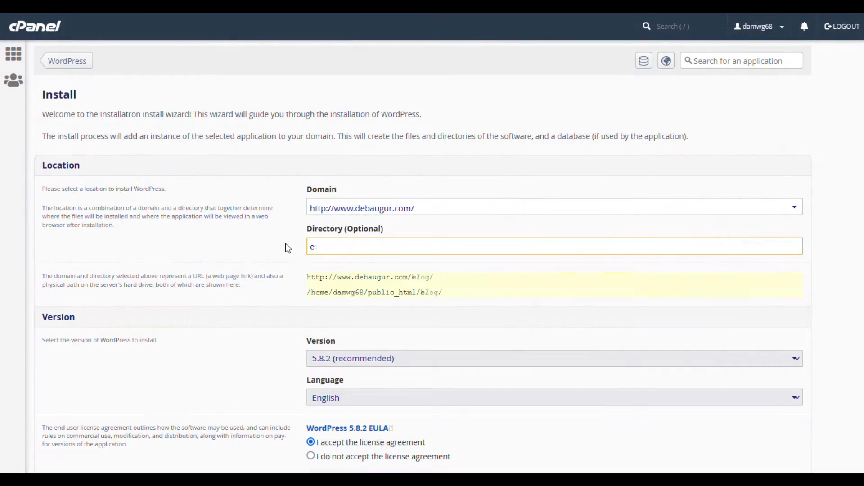
scroll(359, 249, "down", 3)
scroll(363, 139, "up", 3)
left_click(419, 211)
left_click(331, 335)
scroll(216, 299, "down", 14)
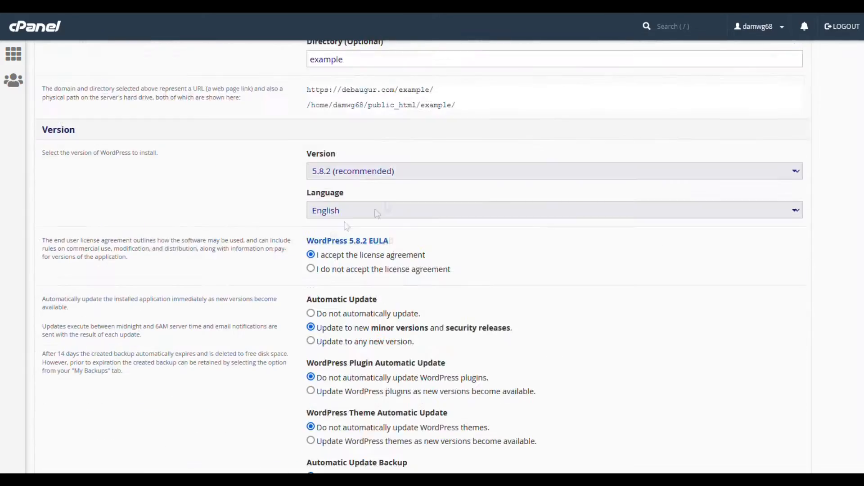
Enter the administrator email, website title 'Example Wordpress' and administrator username admin
left_click(346, 191)
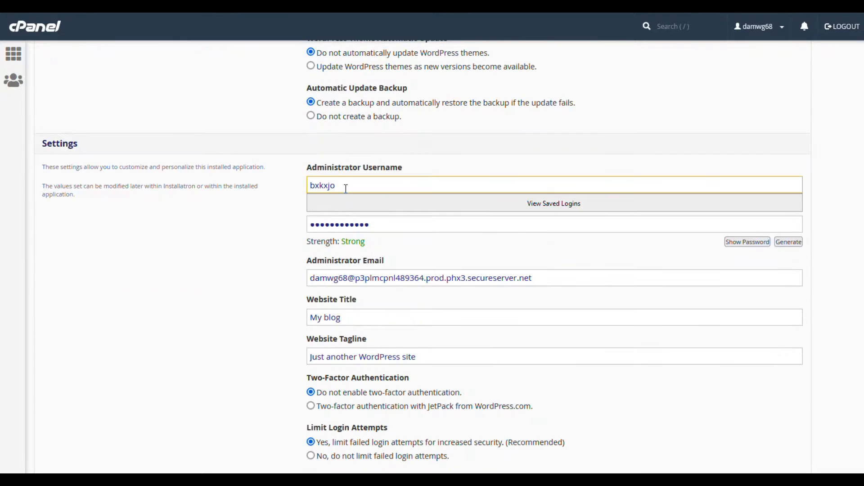
left_click_drag(553, 279, 216, 278)
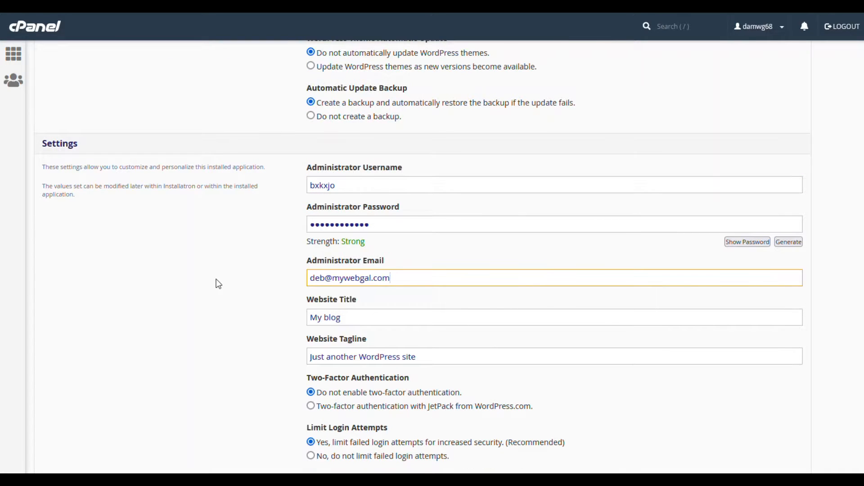
key("Tab")
type("Example Wordpress")
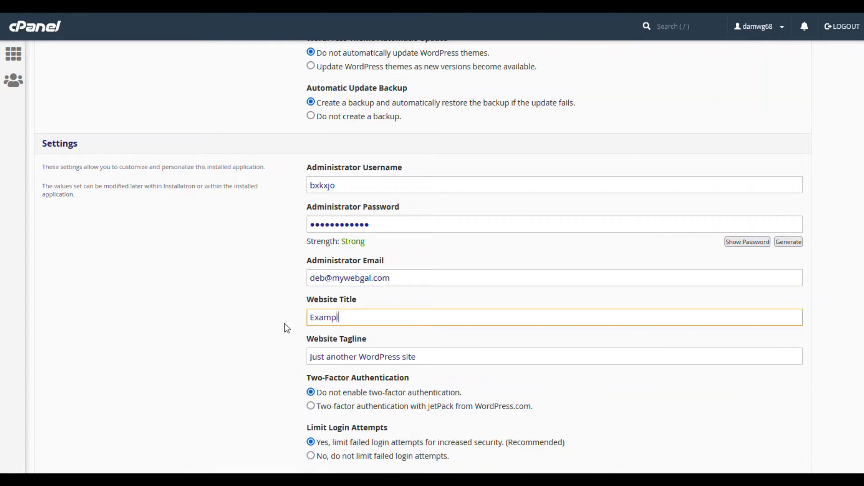
key("Tab")
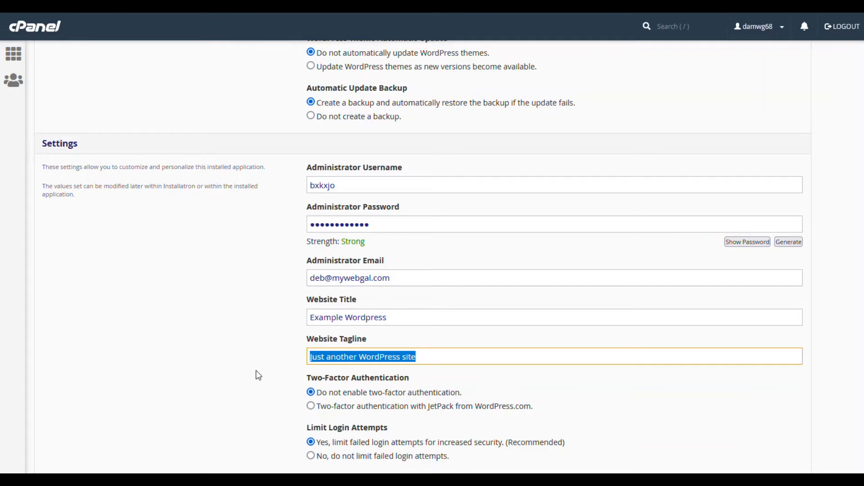
left_click(452, 278)
left_click_drag(361, 185, 288, 179)
type("admin")
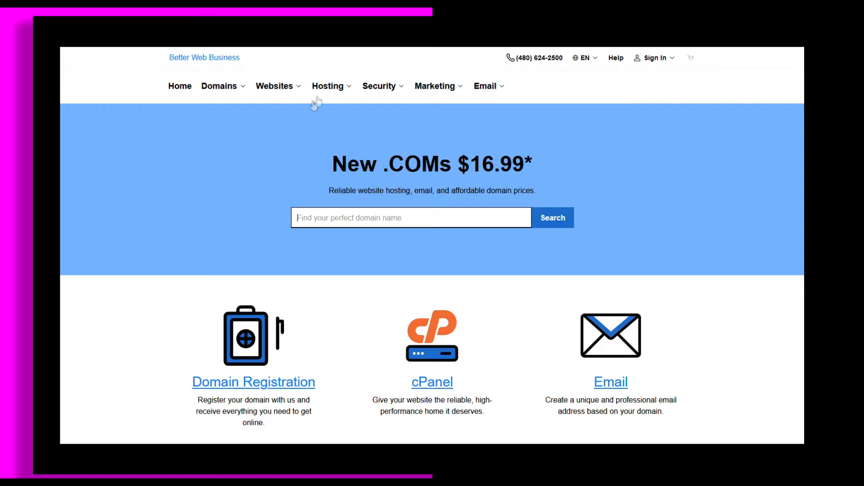
Open the cPanel hosting plans page from the Hosting menu
left_click(350, 88)
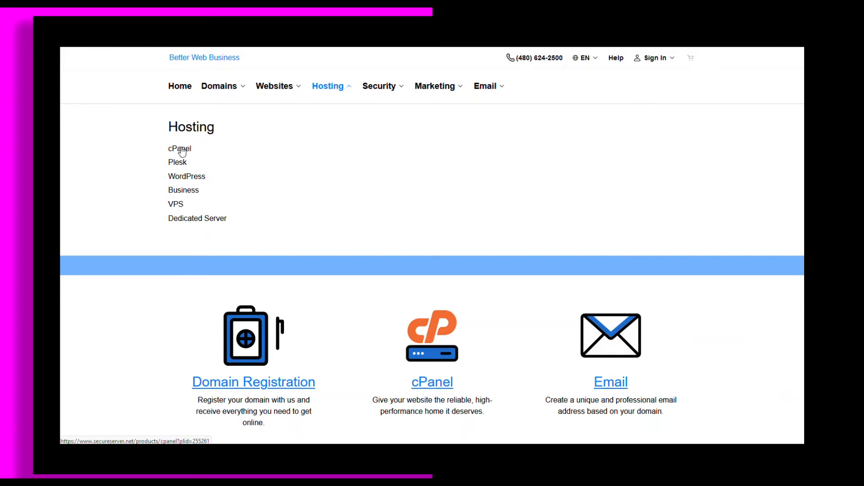
left_click(182, 151)
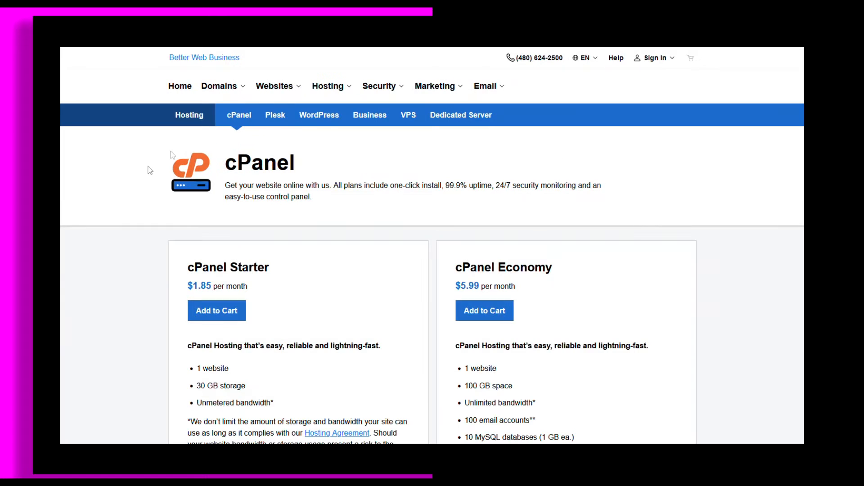
scroll(335, 311, "down", 3)
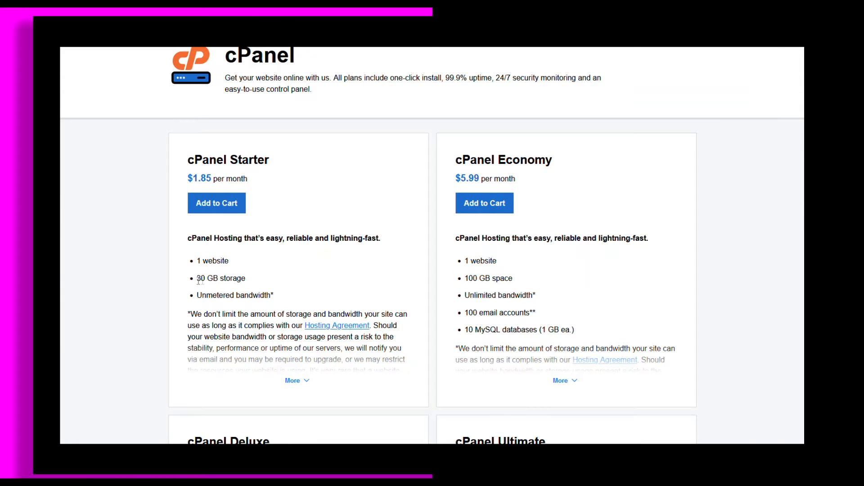
double_click(240, 278)
Compare the Starter, Economy, Deluxe and Ultimate plan cards and their features
scroll(644, 265, "down", 1)
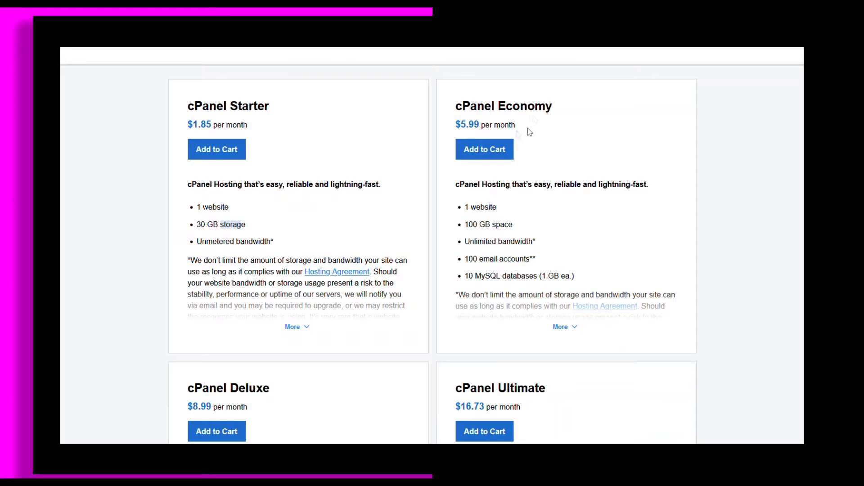
scroll(578, 246, "down", 1)
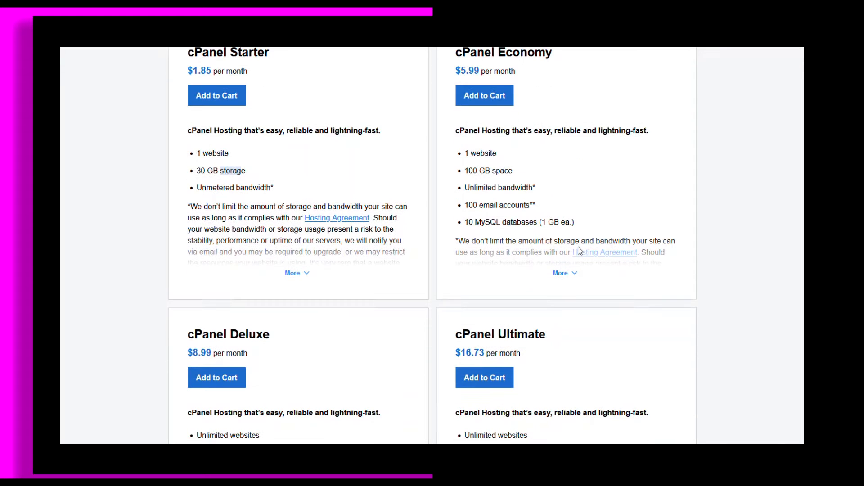
scroll(347, 331, "down", 2)
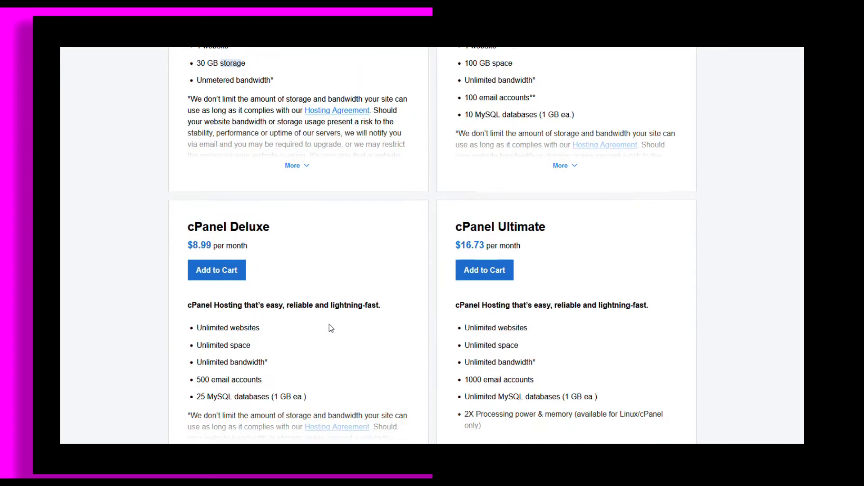
left_click_drag(189, 228, 312, 400)
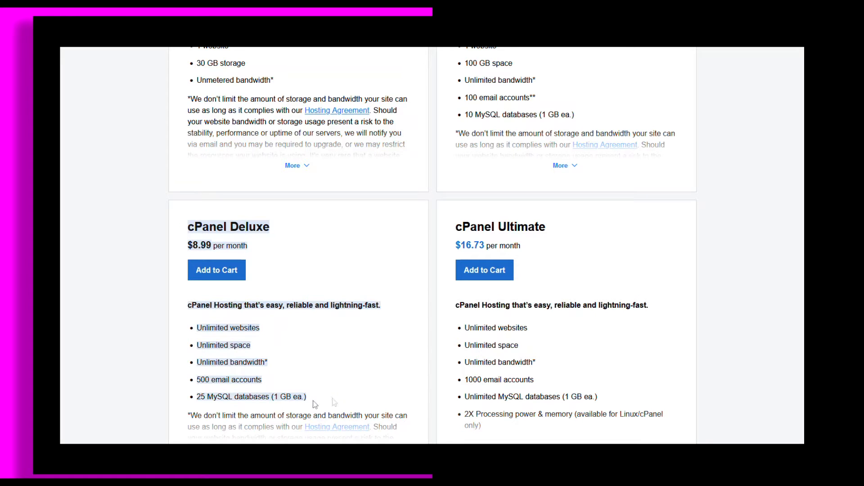
left_click(368, 385)
scroll(403, 228, "up", 2)
left_click_drag(455, 71, 555, 230)
left_click(647, 212)
scroll(542, 232, "up", 1)
scroll(542, 231, "down", 3)
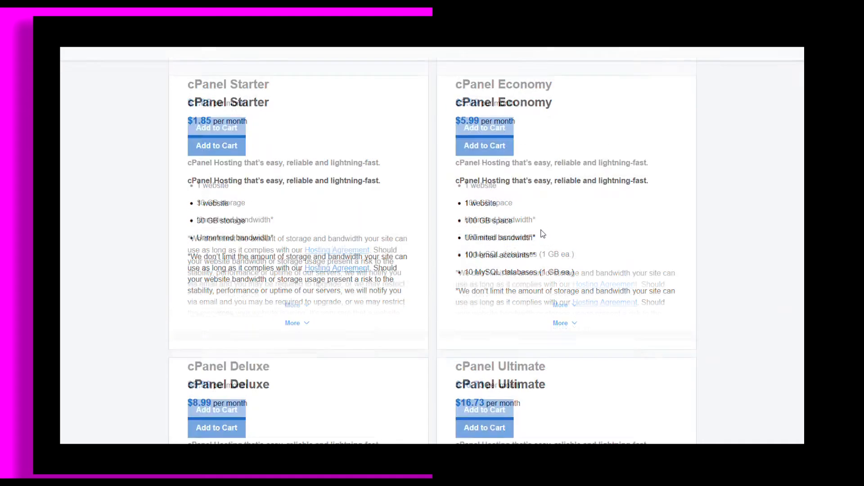
scroll(541, 228, "down", 1)
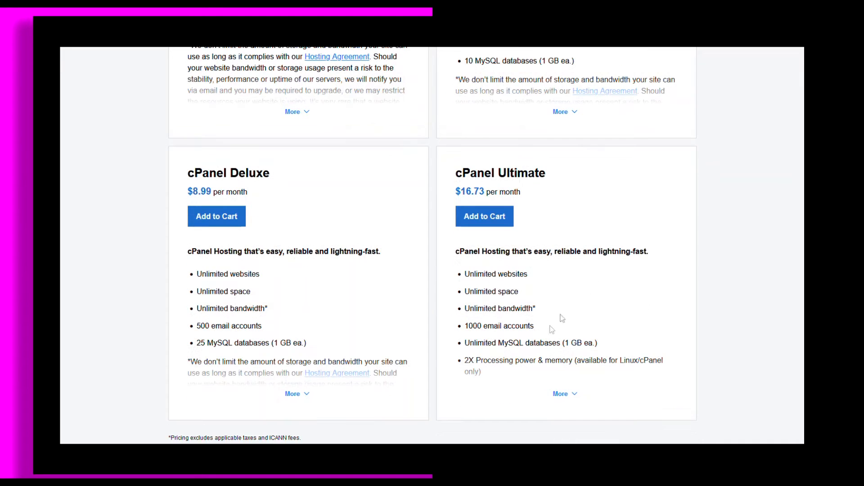
Scroll up and down the cPanel plans page to review the plan details
scroll(336, 269, "down", 1)
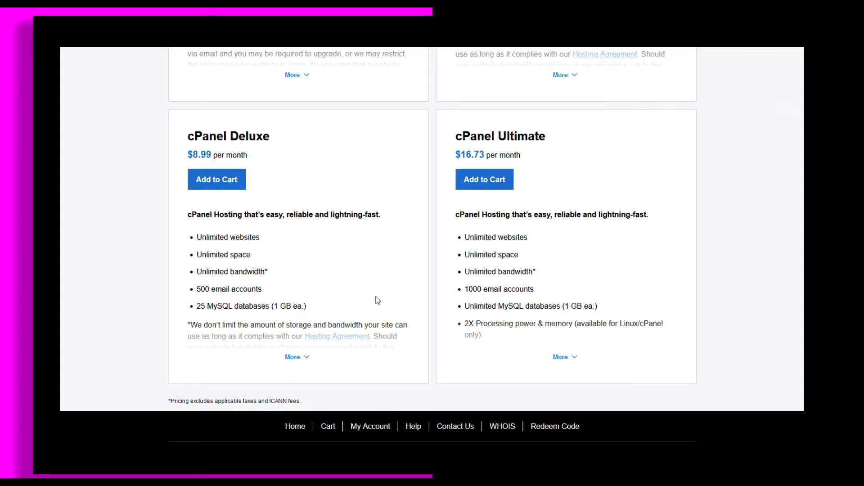
scroll(343, 298, "up", 1)
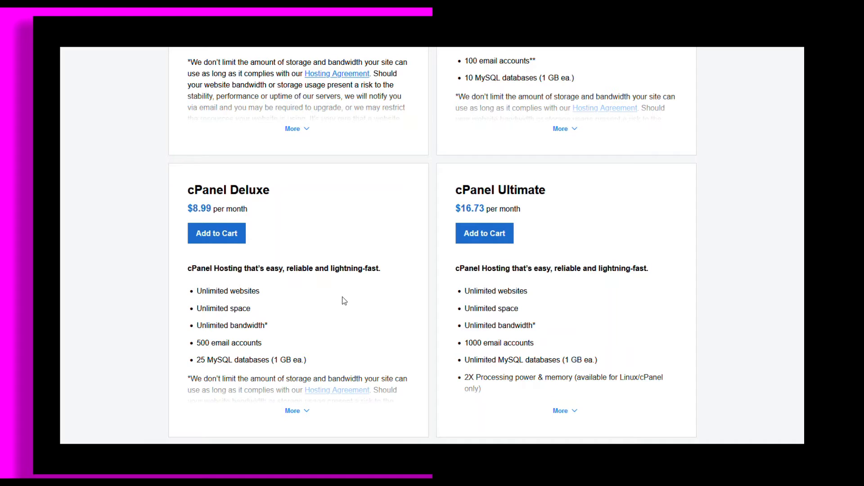
scroll(373, 303, "up", 6)
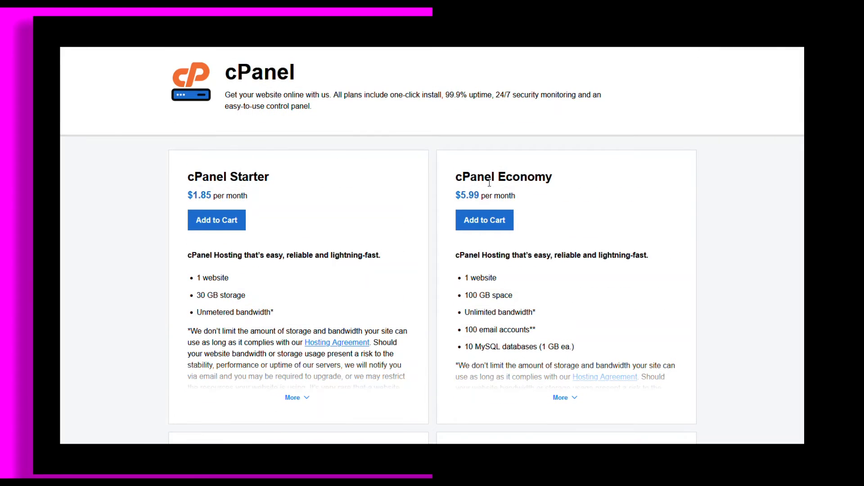
scroll(490, 186, "down", 1)
scroll(295, 285, "down", 4)
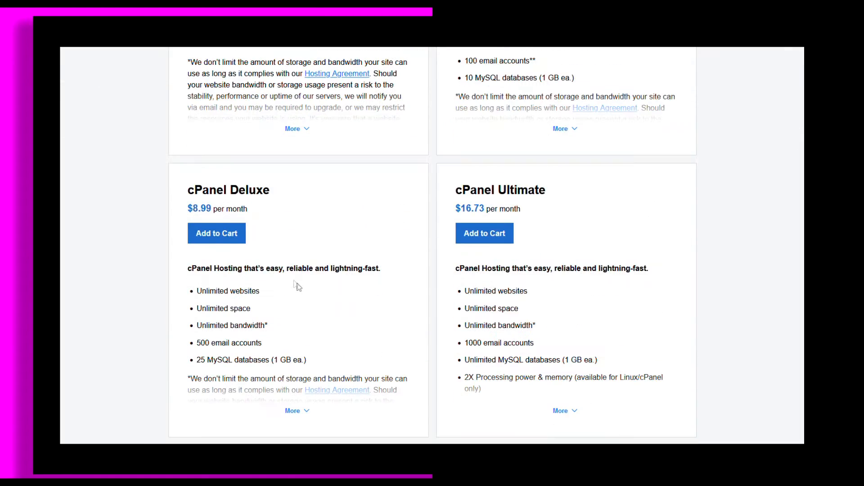
scroll(279, 279, "up", 7)
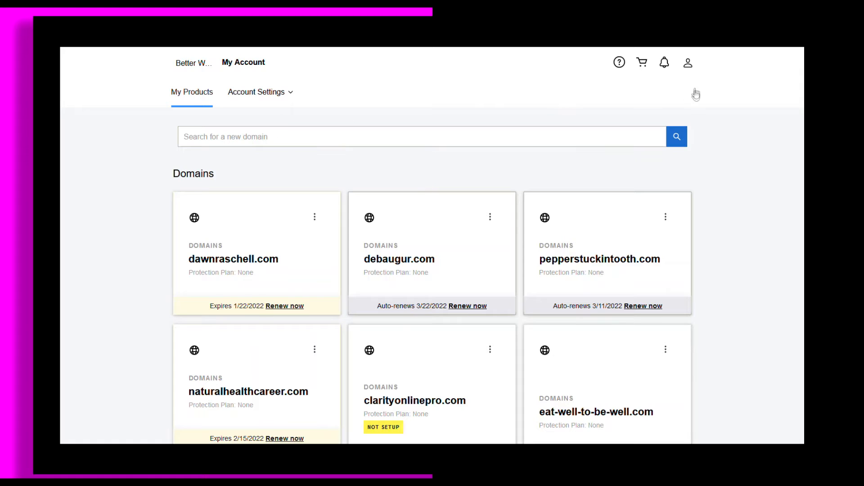
Go to My Account > My Products and expand the Web Hosting plans
left_click(689, 64)
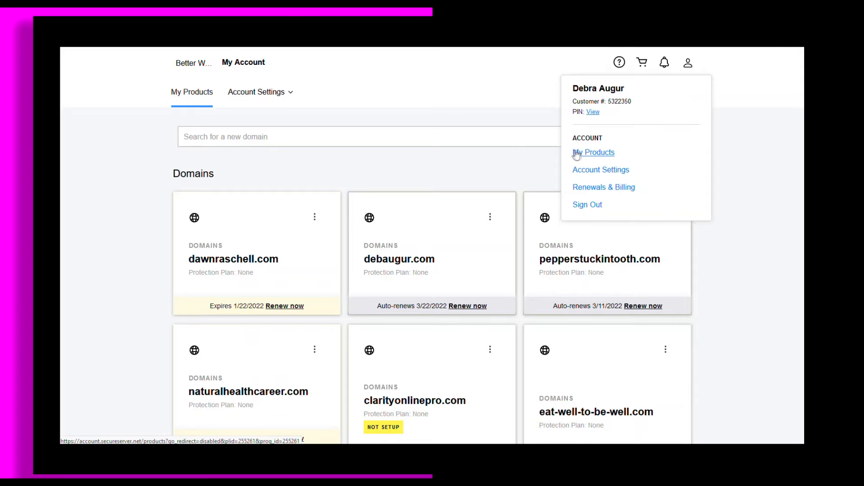
left_click(581, 155)
scroll(521, 163, "down", 2)
scroll(521, 163, "down", 12)
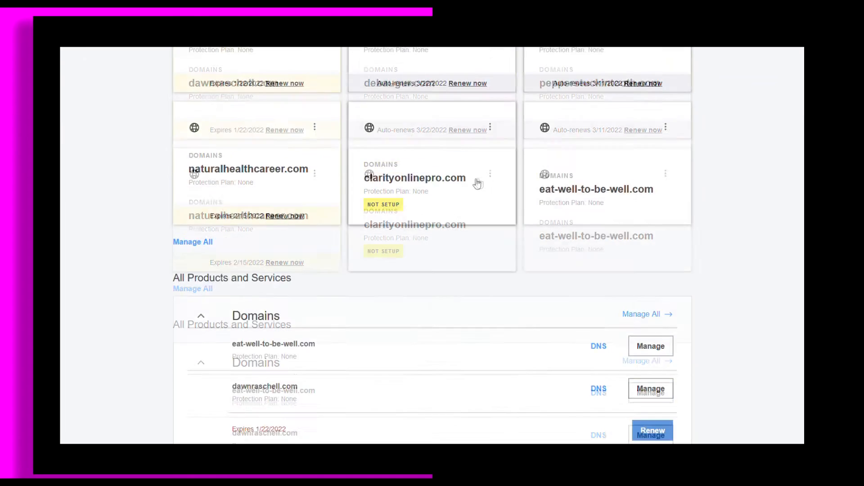
scroll(472, 181, "down", 8)
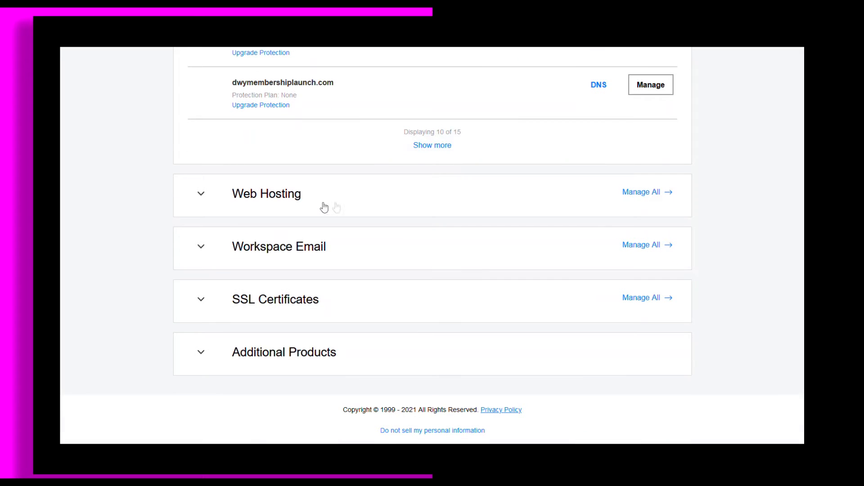
left_click(200, 194)
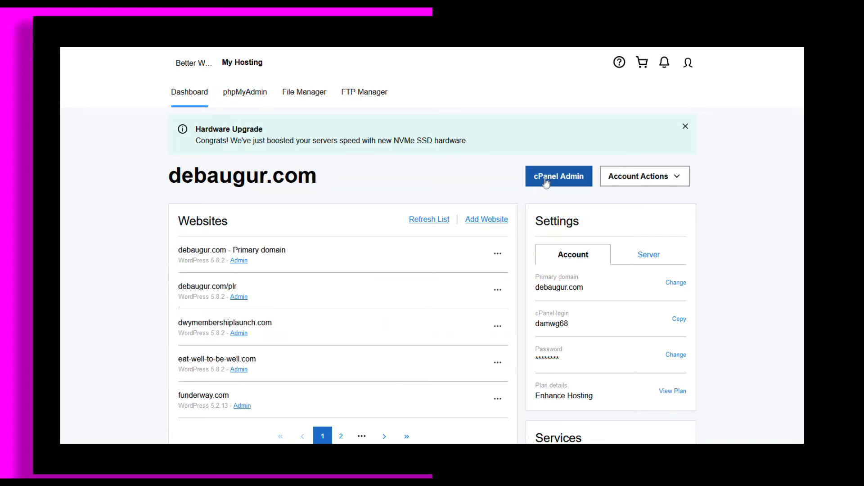
Open cPanel Admin for the hosting and scroll to the Software section's Installatron
left_click(560, 176)
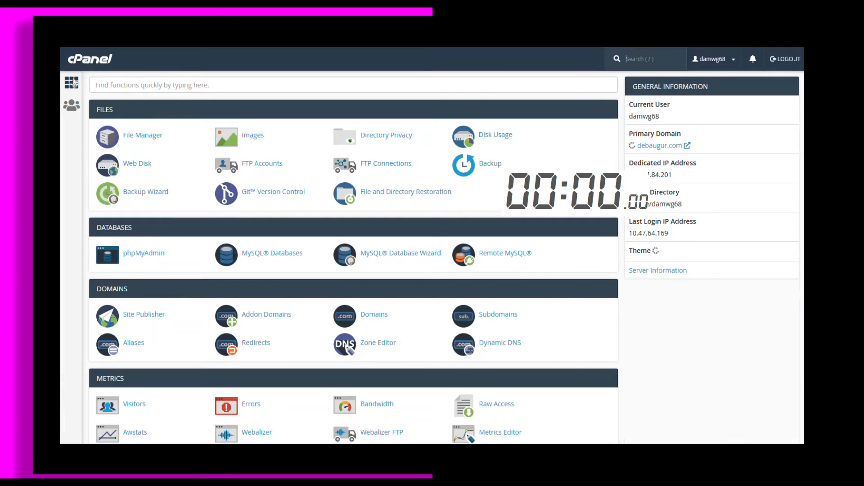
scroll(287, 126, "down", 2)
scroll(287, 123, "down", 3)
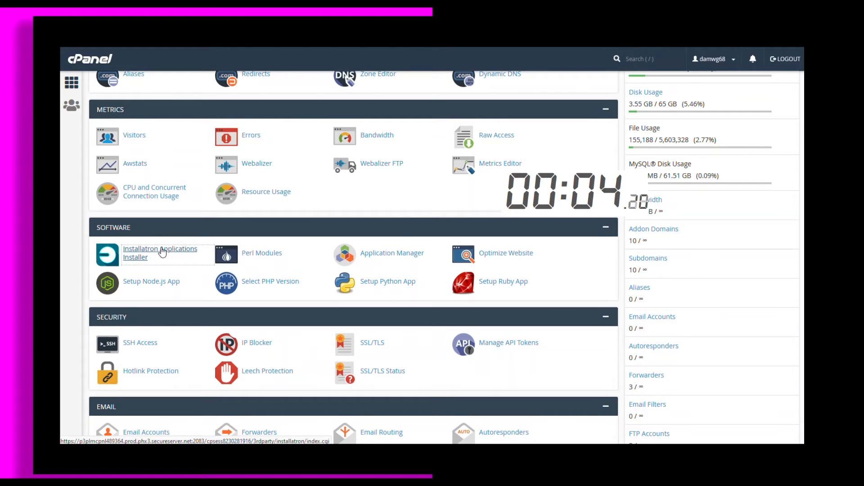
scroll(405, 264, "down", 19)
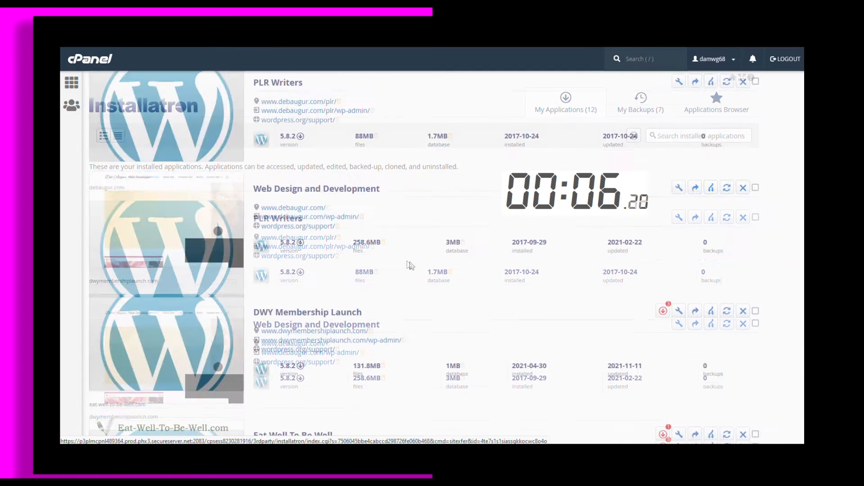
scroll(530, 268, "up", 8)
scroll(536, 265, "up", 11)
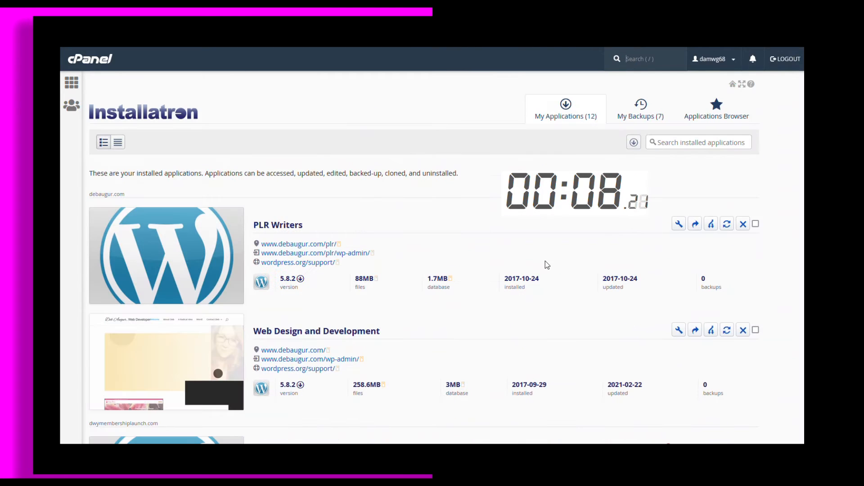
Browse Installatron's applications catalogue and open the WordPress application page
left_click(717, 109)
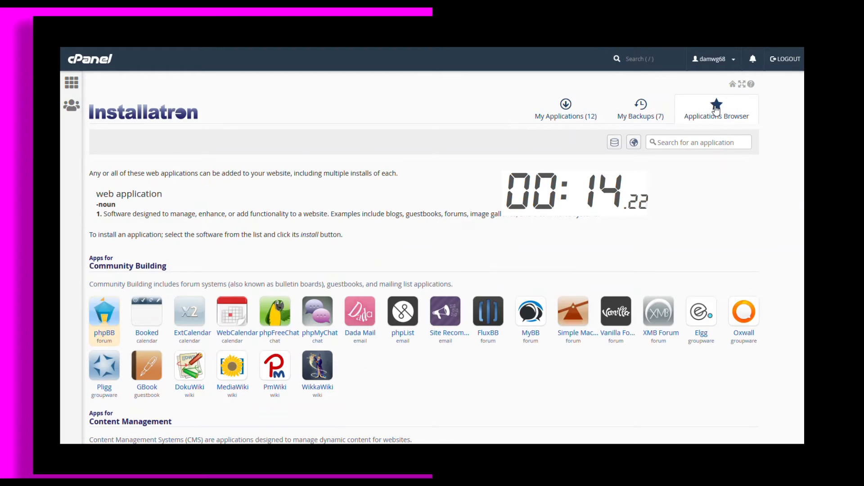
scroll(461, 219, "down", 5)
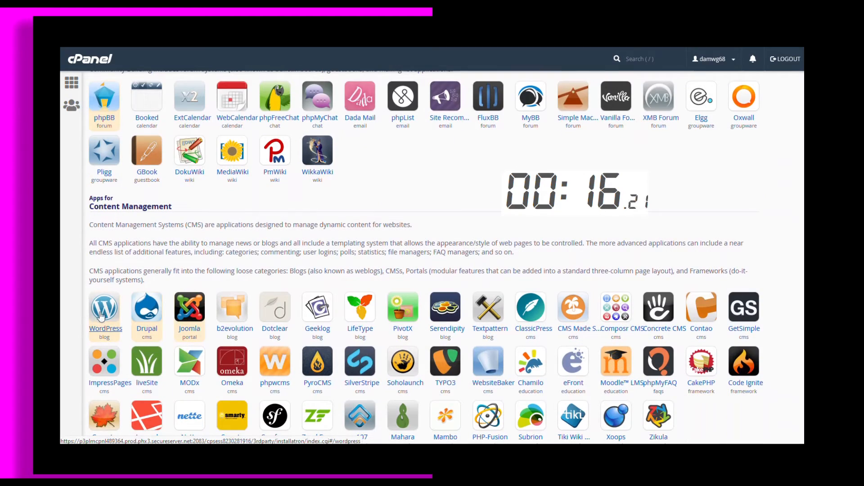
left_click(102, 312)
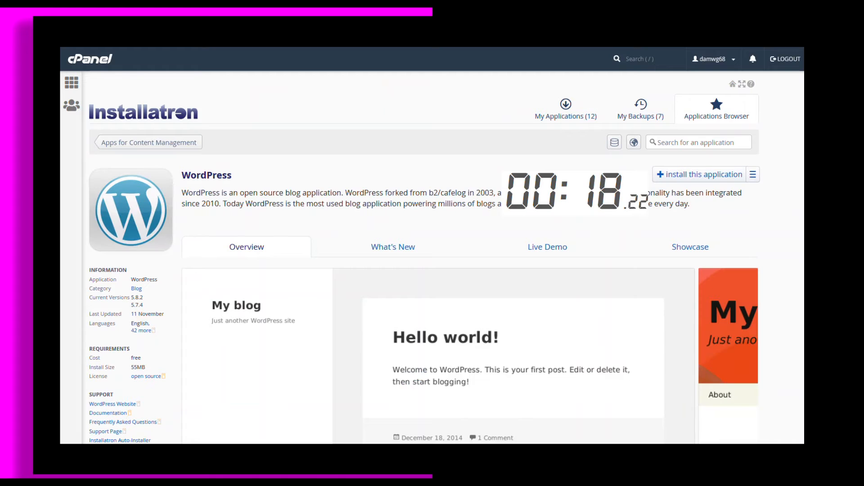
scroll(531, 354, "down", 1)
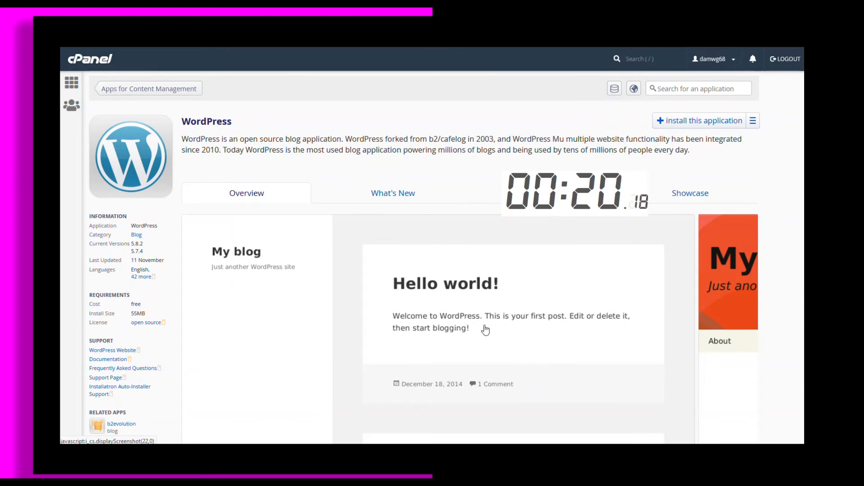
scroll(521, 232, "up", 1)
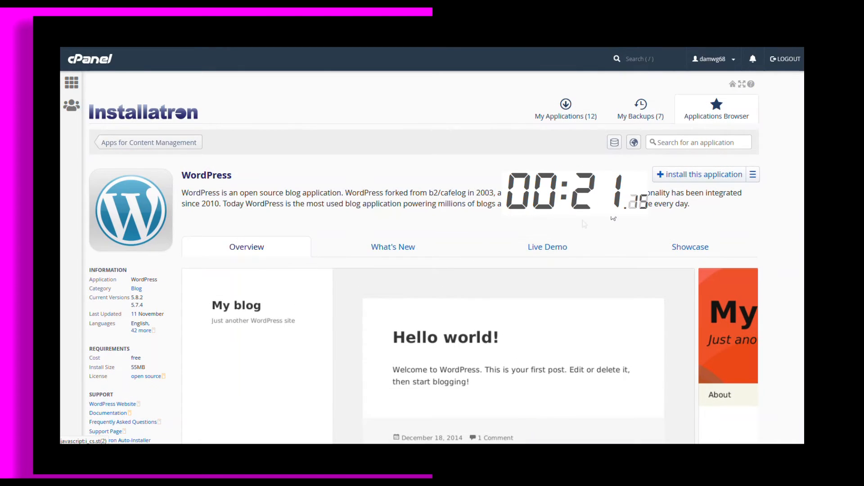
Start the WordPress install and change the directory from blog to example
left_click(681, 176)
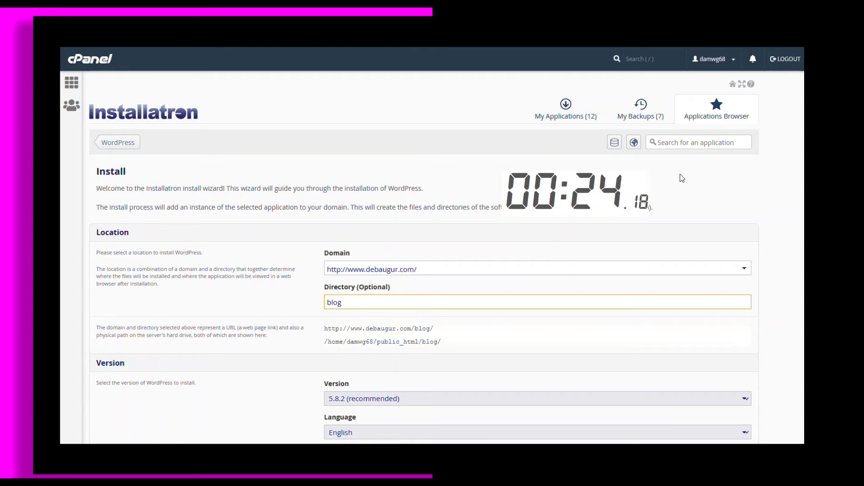
scroll(676, 177, "down", 1)
left_click_drag(356, 251, 310, 246)
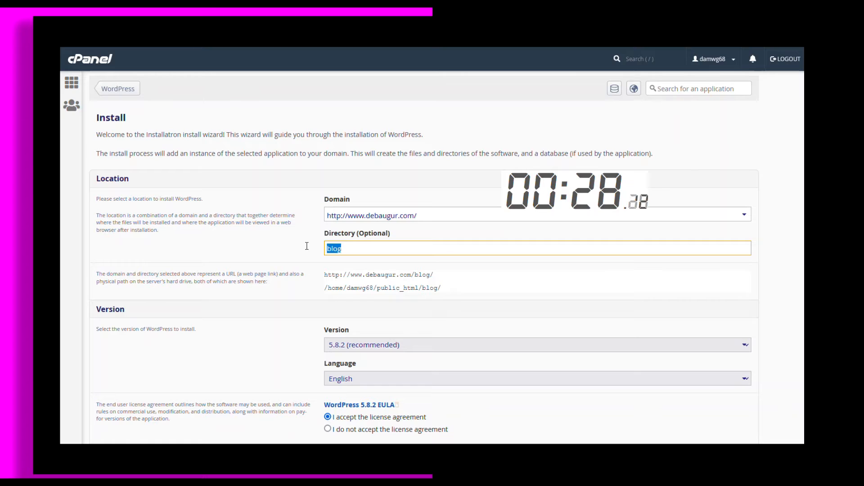
type("example")
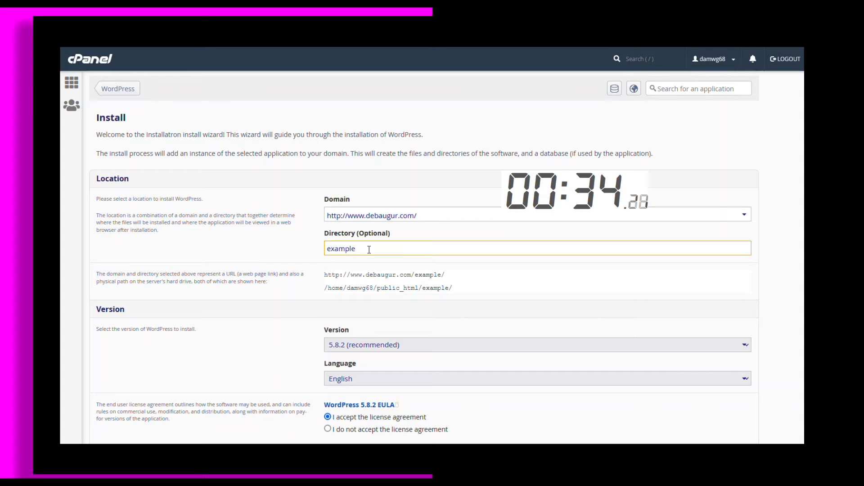
scroll(369, 250, "down", 3)
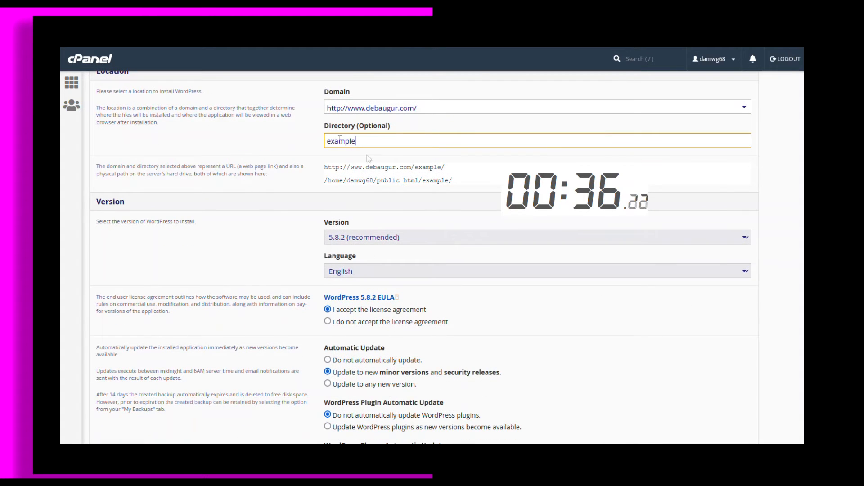
scroll(426, 222, "up", 3)
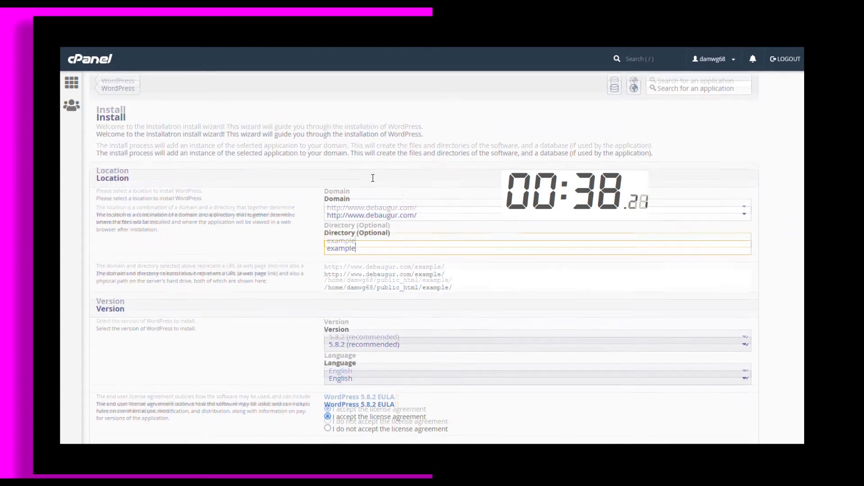
left_click(425, 223)
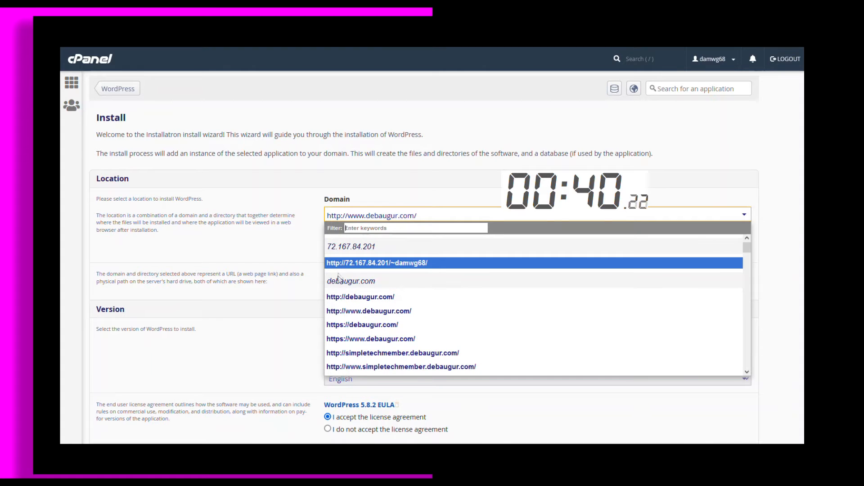
left_click(346, 324)
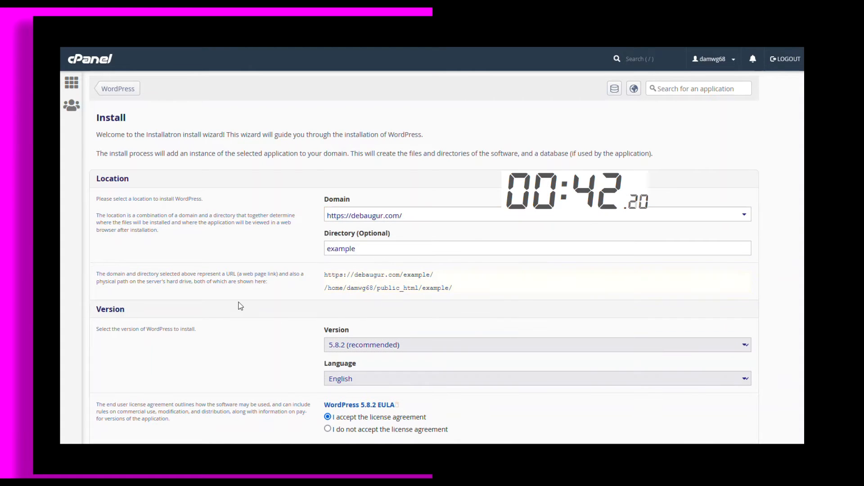
scroll(256, 272, "down", 3)
scroll(385, 222, "down", 3)
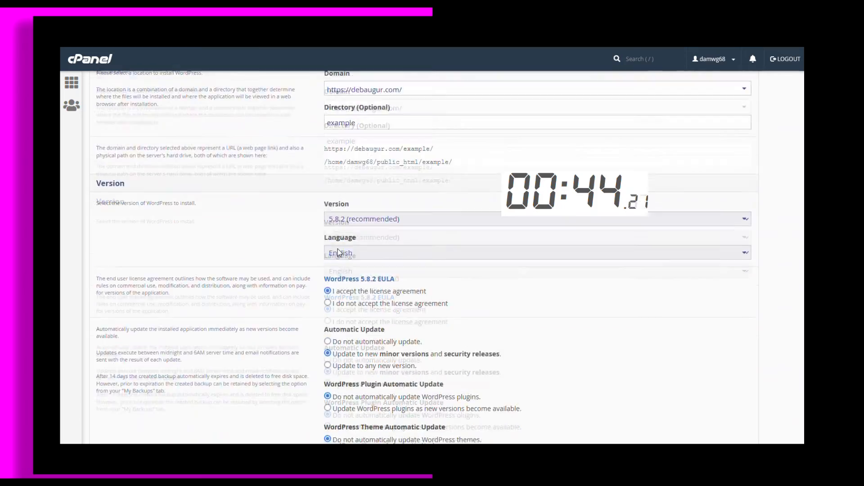
scroll(400, 202, "down", 4)
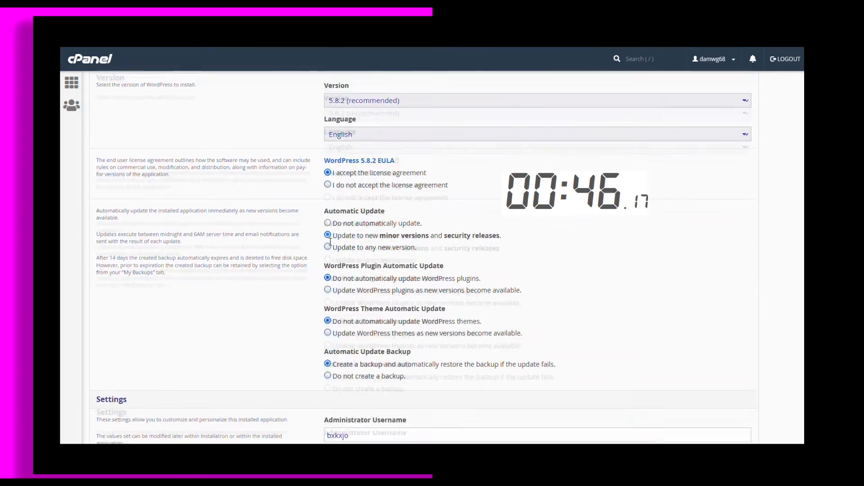
scroll(360, 226, "down", 3)
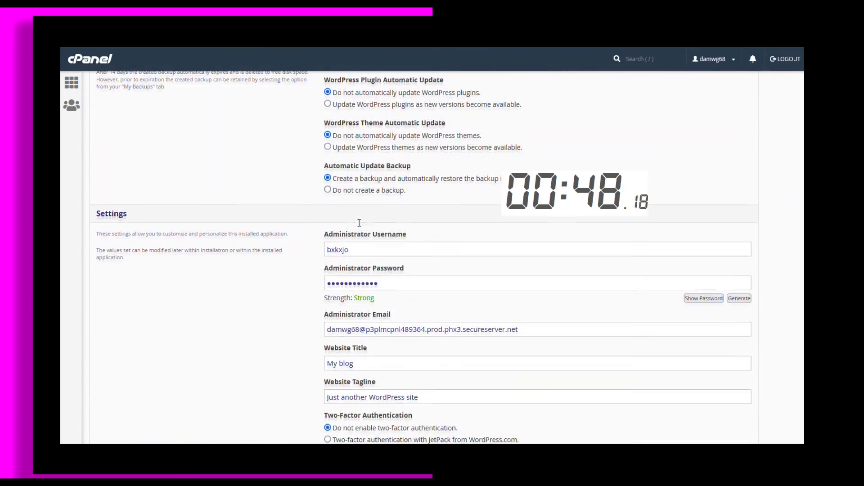
Enter the administrator email and title the site 'Example Wordpress', keeping the default tagline
left_click(358, 198)
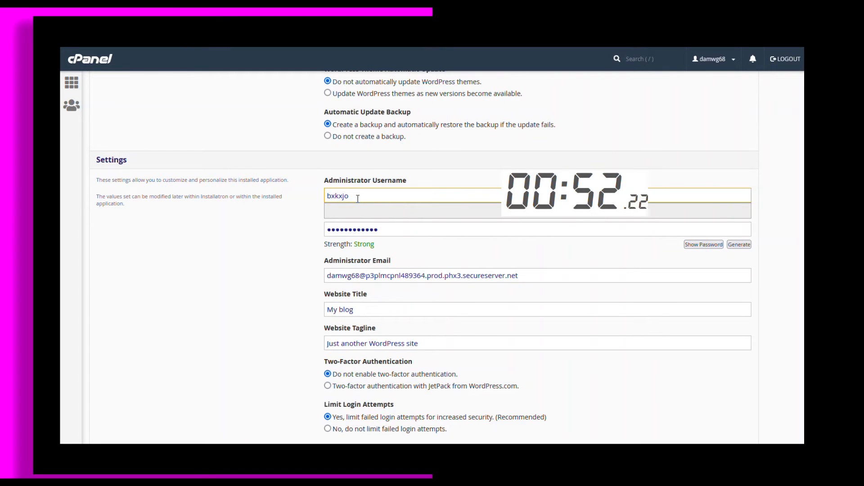
left_click_drag(540, 276, 247, 276)
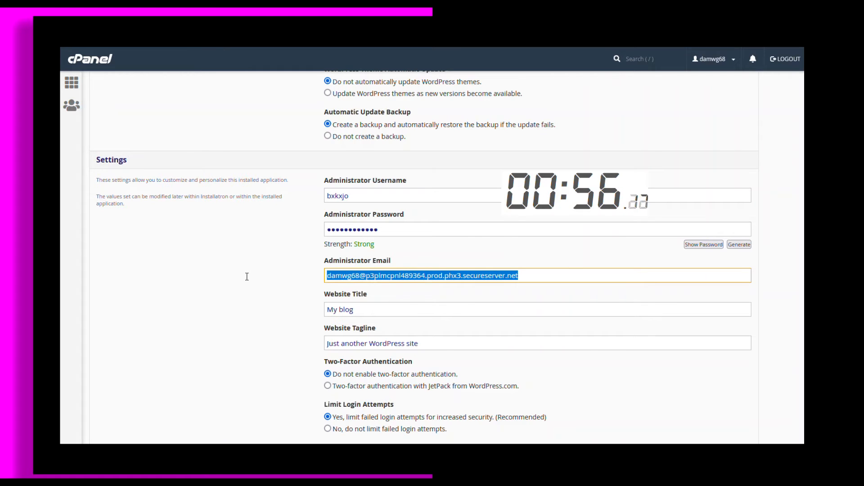
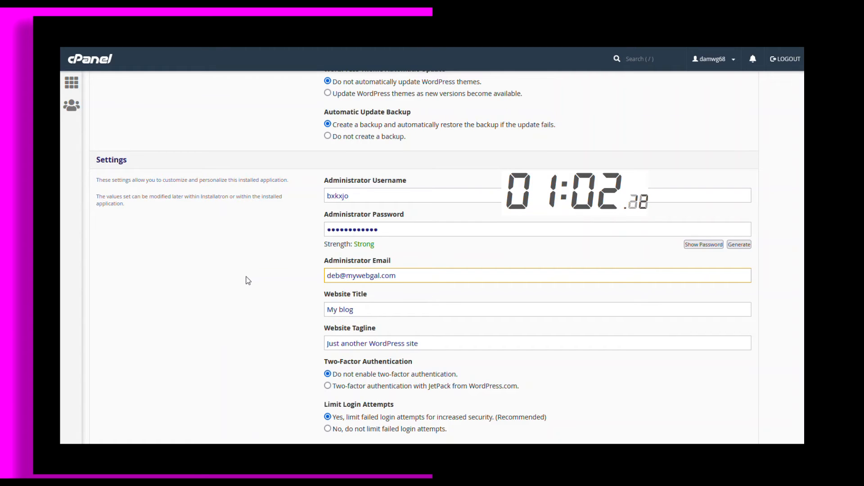
left_click_drag(362, 315, 306, 316)
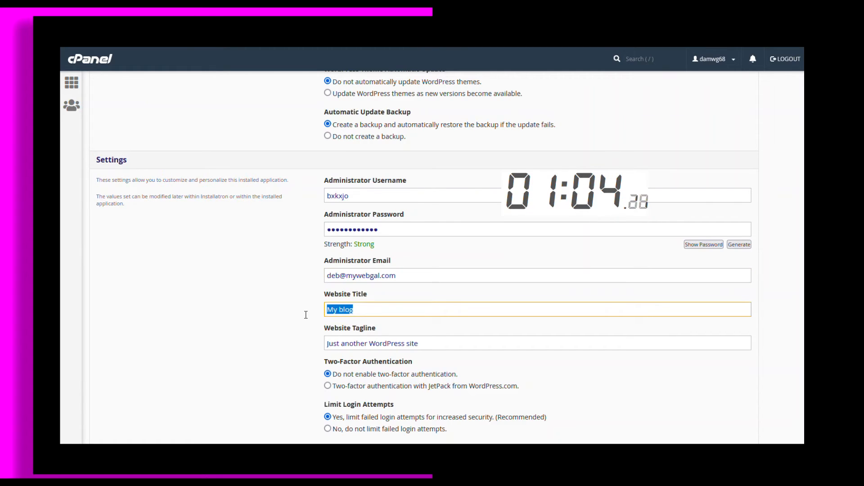
type("Ex")
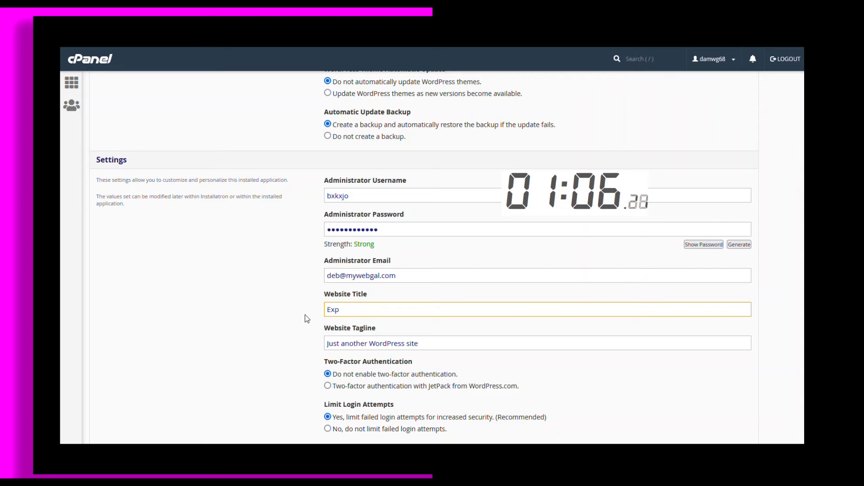
type("ample")
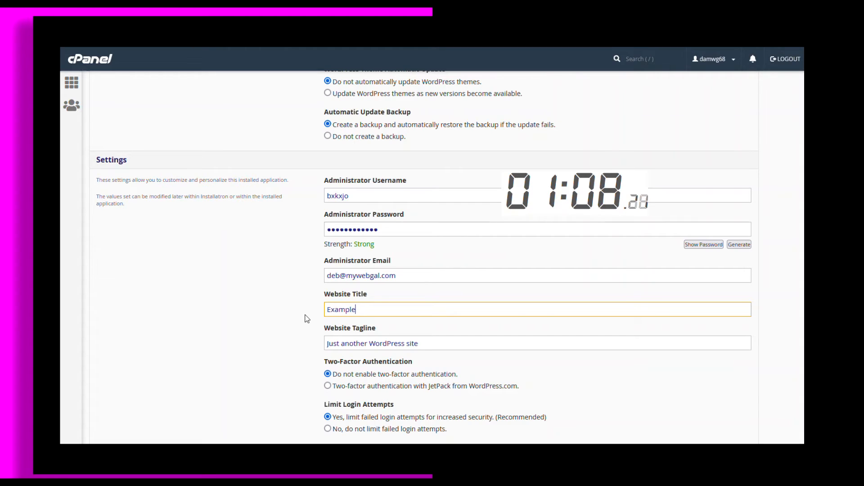
type(" Word")
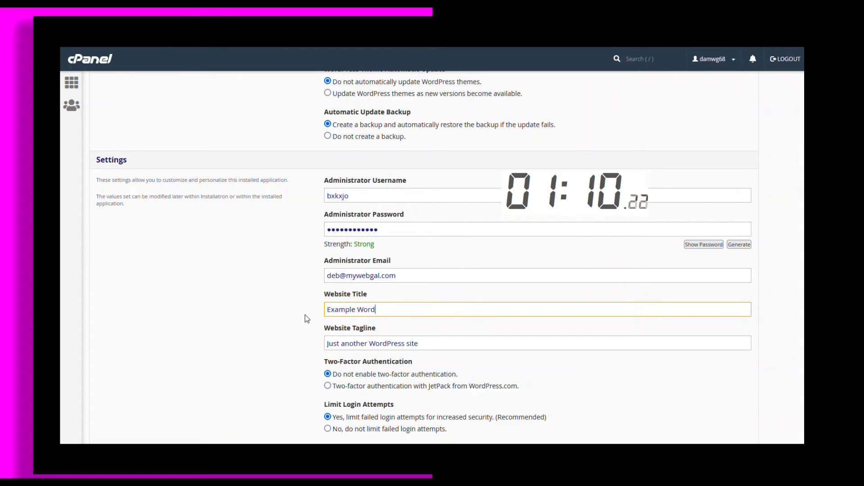
type("press")
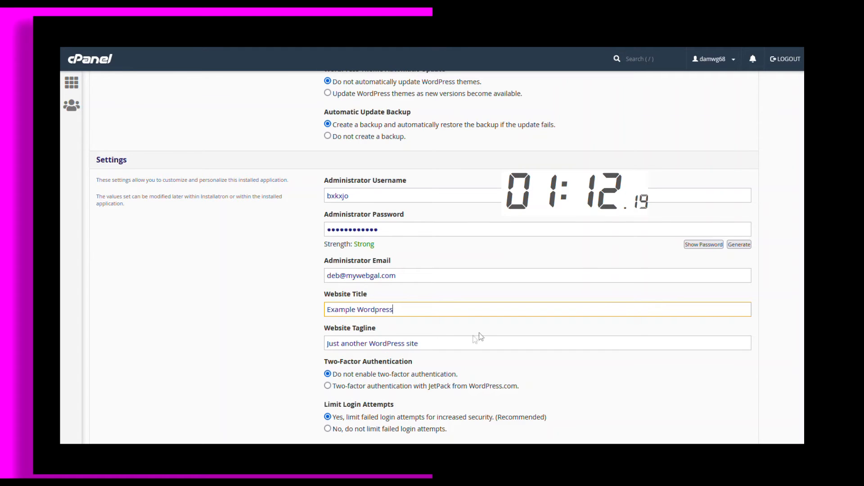
left_click_drag(435, 342, 282, 358)
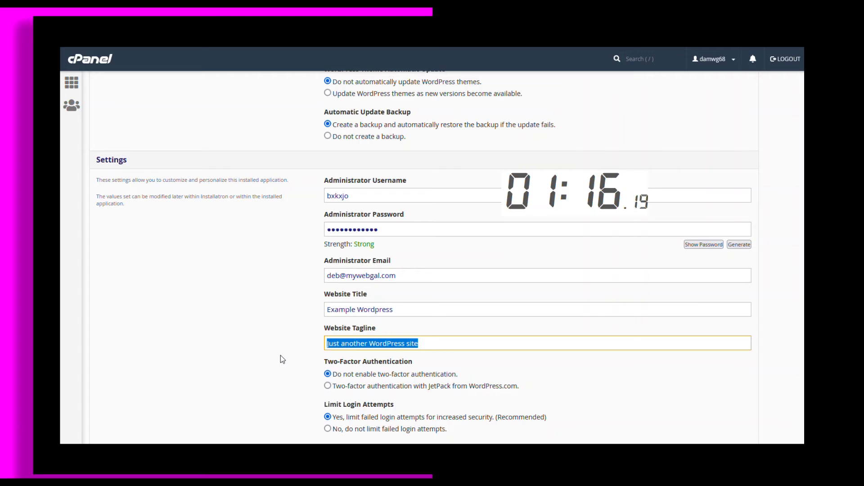
left_click(450, 275)
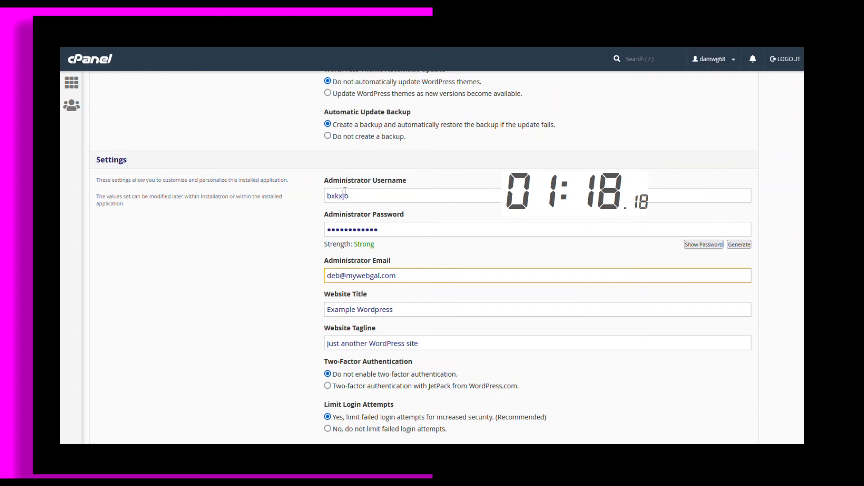
Replace the default administrator username with Nadmin2
left_click_drag(356, 200, 314, 189)
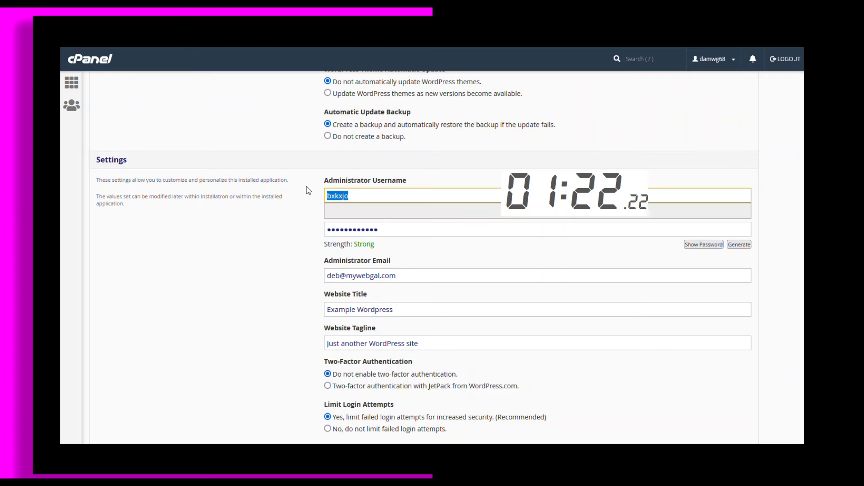
type("N")
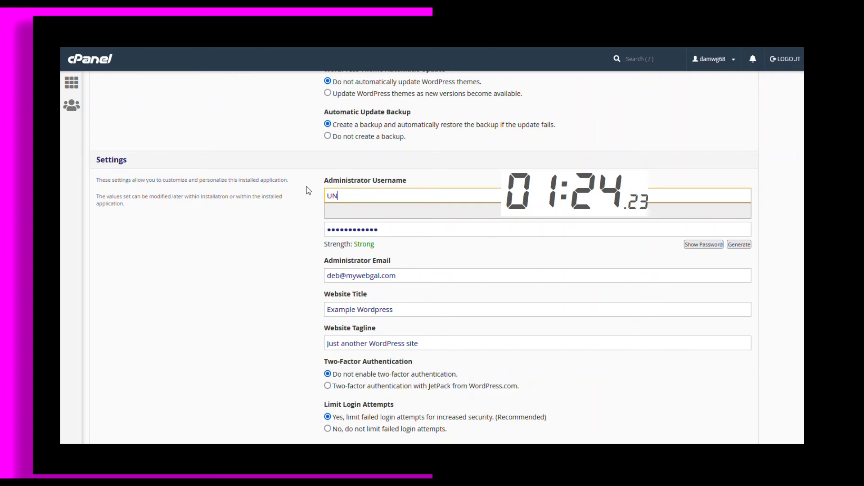
type("admin")
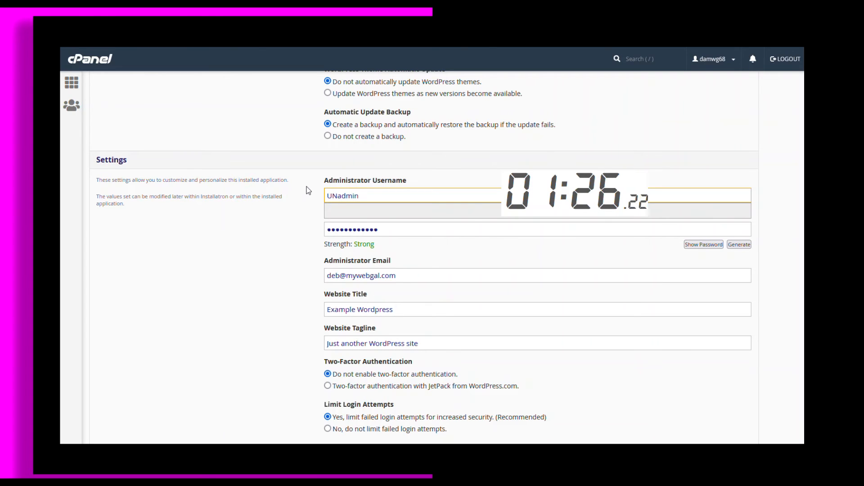
type("2")
key("Tab")
Reveal the administrator password and paste it into Notepad below the username
left_click(697, 246)
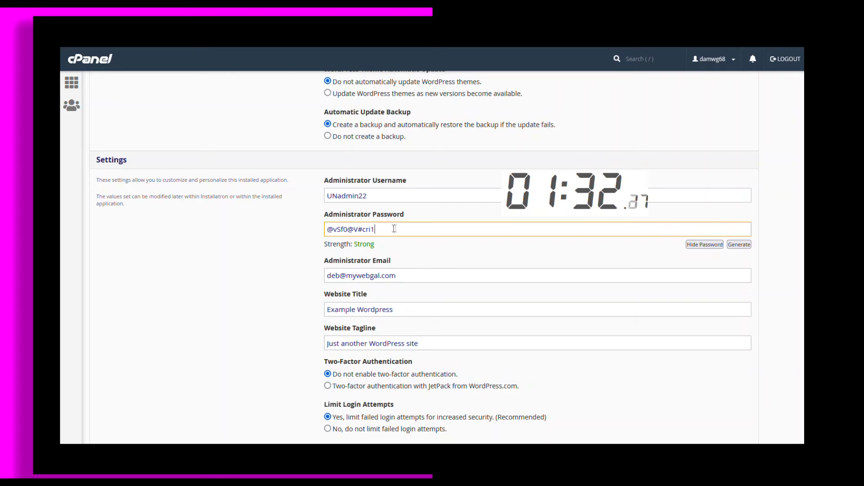
left_click_drag(392, 229, 281, 224)
key("ctrl+c")
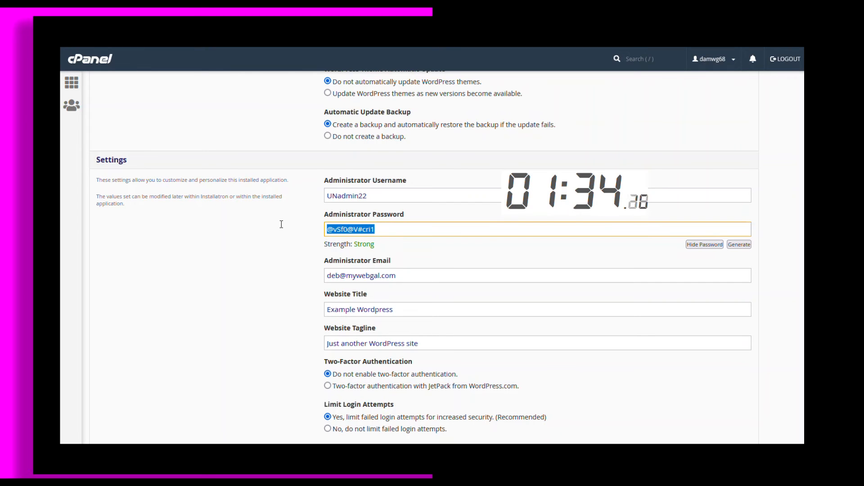
key("alt+Tab")
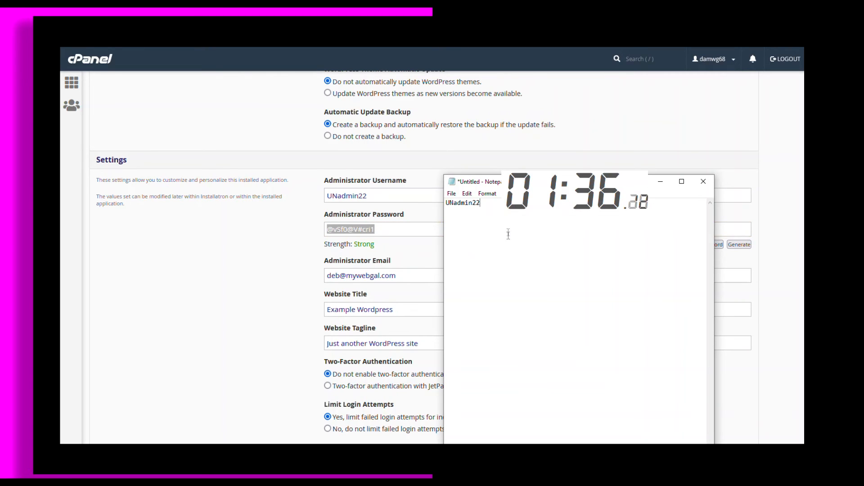
key("Return")
key("ctrl+v")
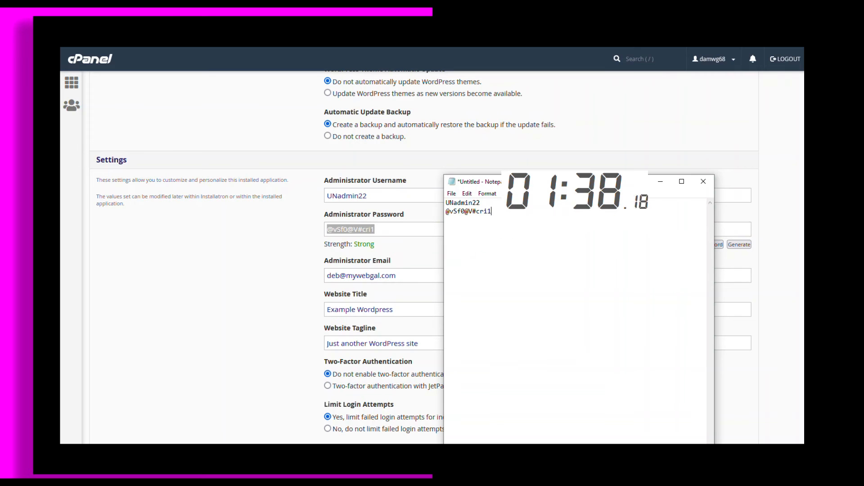
left_click(351, 267)
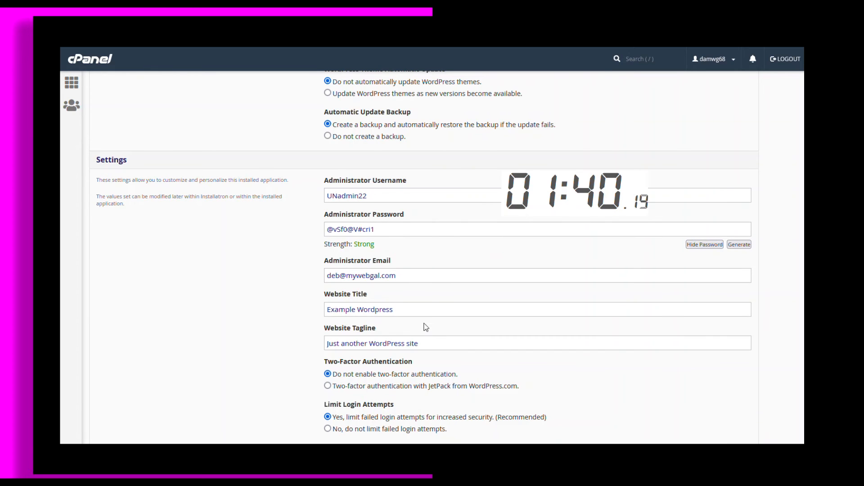
scroll(424, 312, "down", 1)
scroll(425, 312, "down", 3)
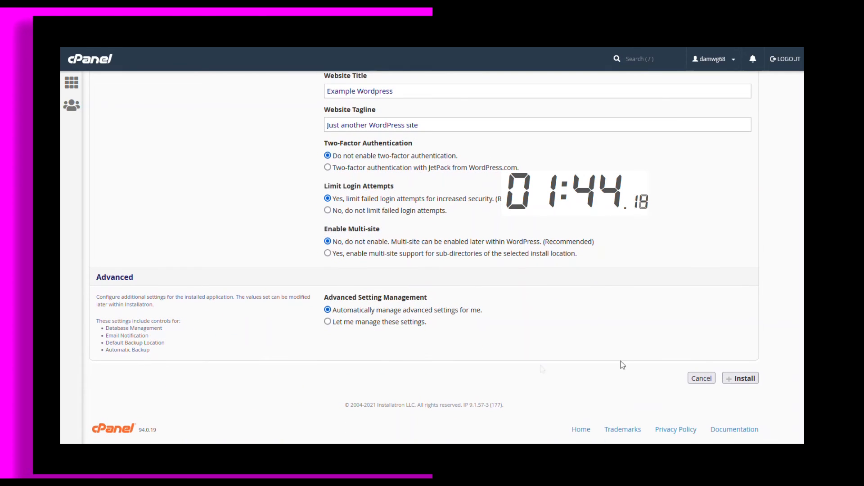
Install Example Wordpress, decline saving the login, and open debaugur.com/example/wp-admin
left_click(743, 379)
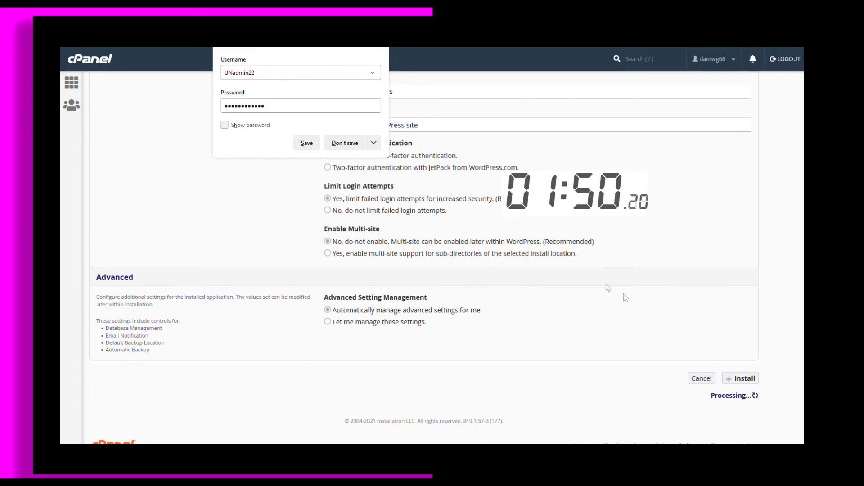
left_click(349, 143)
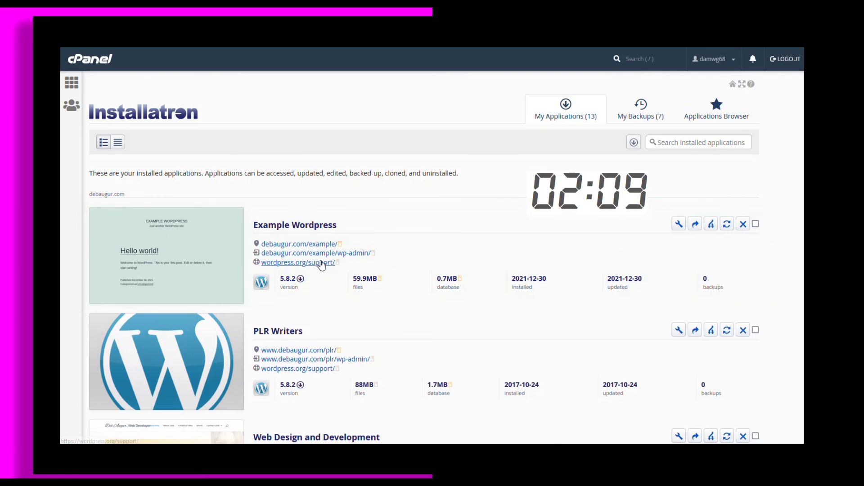
left_click(285, 257)
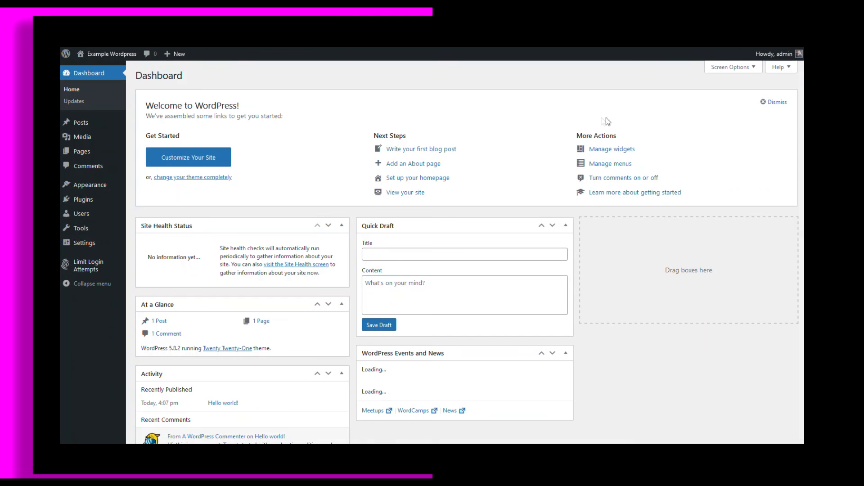